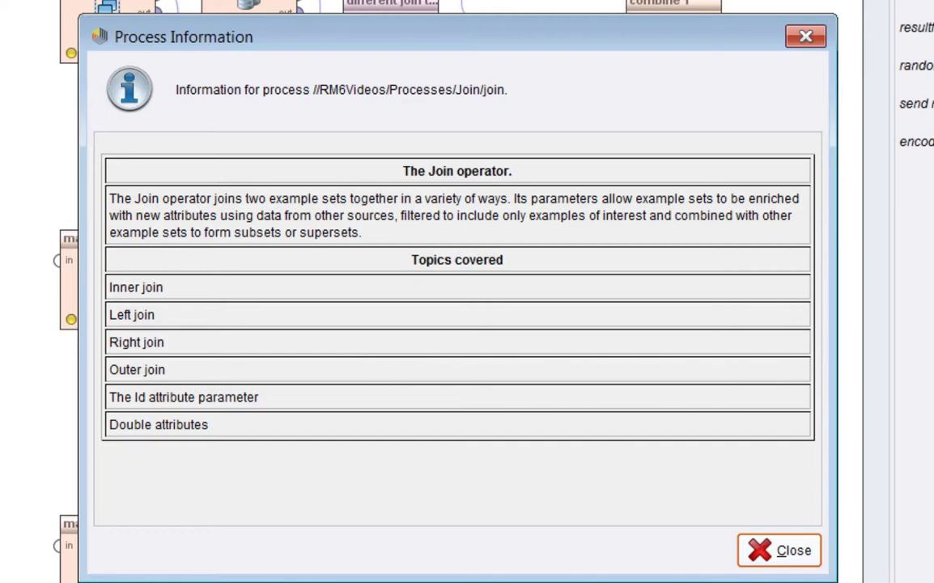
Step: Review the make data, source and join operators, then add a breakpoint before combine 1
{"action": "key", "text": "Escape"}
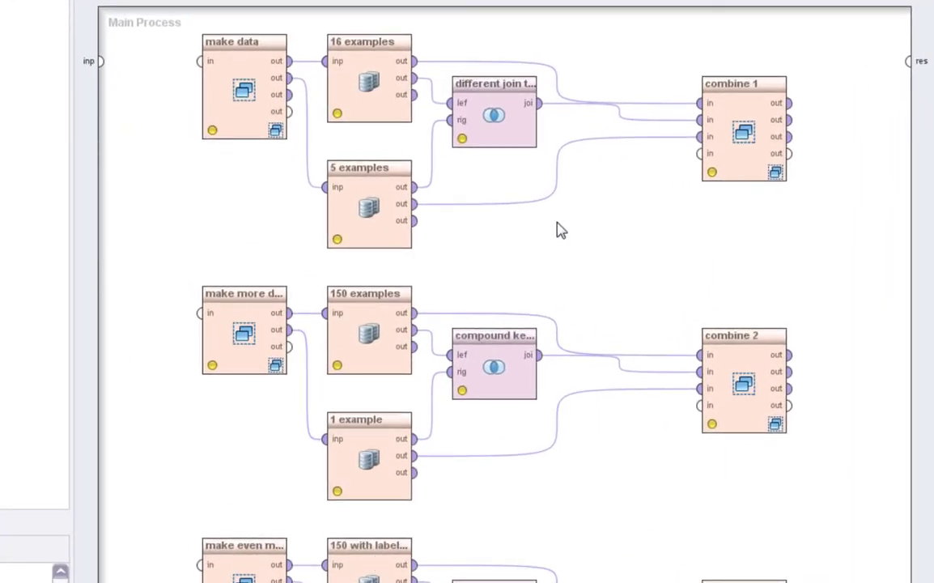
{"action": "left_click", "coordinate": [232, 99]}
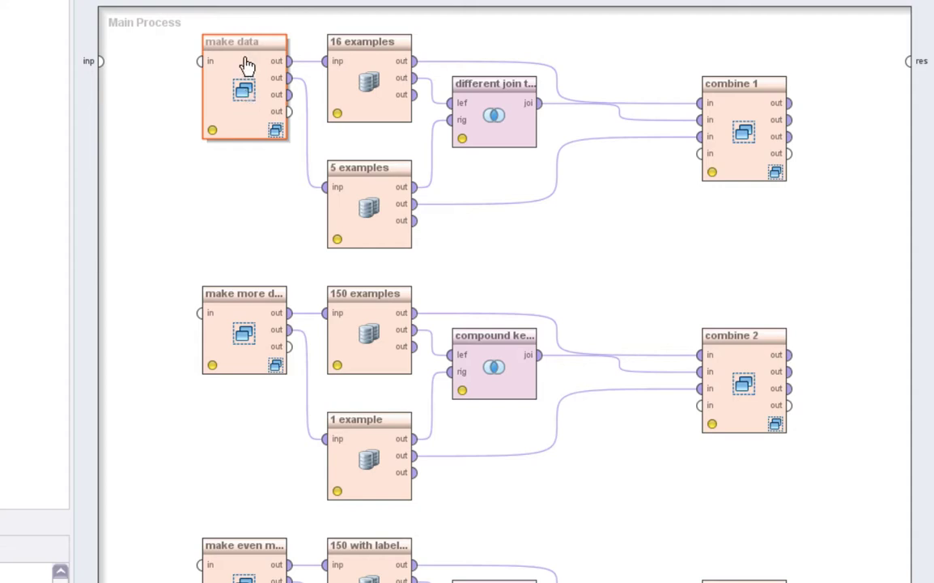
{"action": "left_click", "coordinate": [364, 65]}
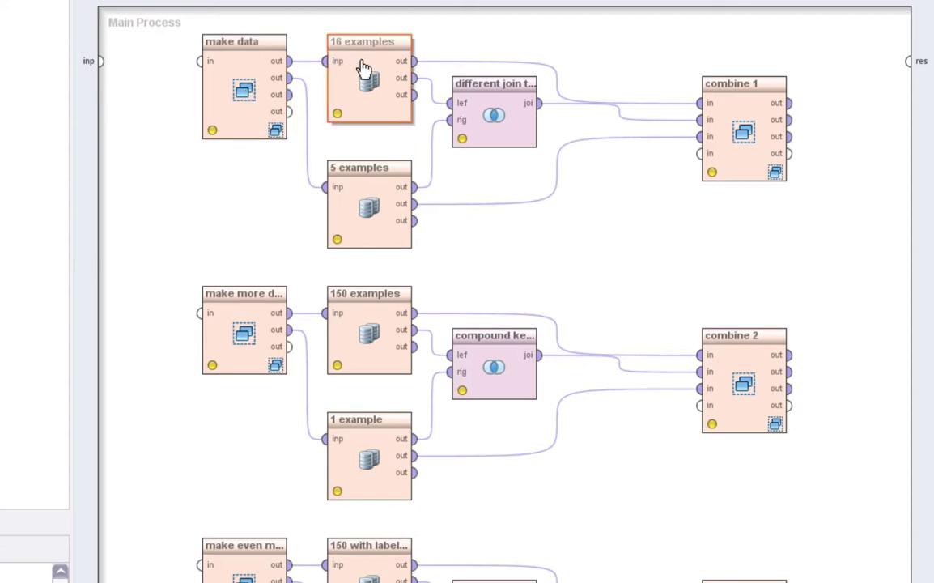
{"action": "left_click", "coordinate": [378, 209]}
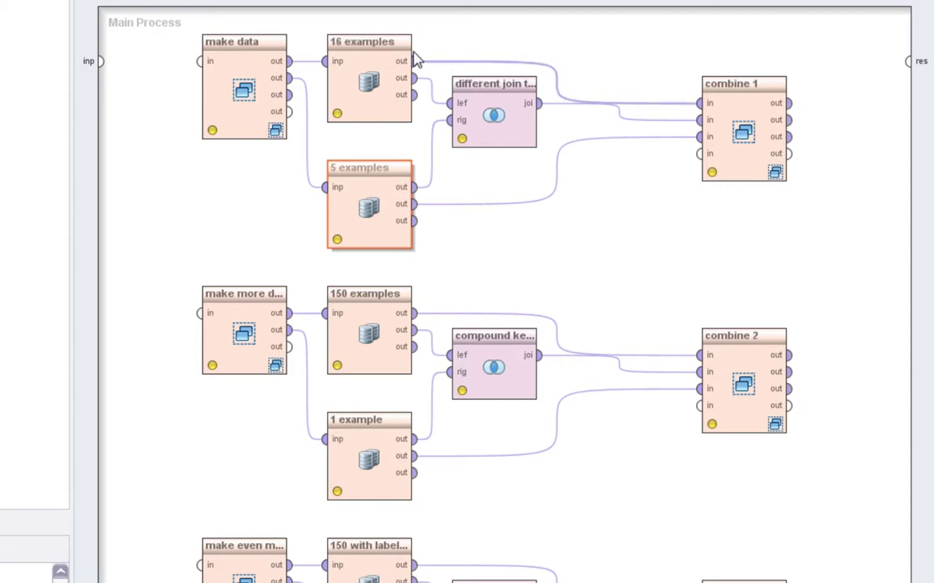
{"action": "left_click", "coordinate": [510, 109]}
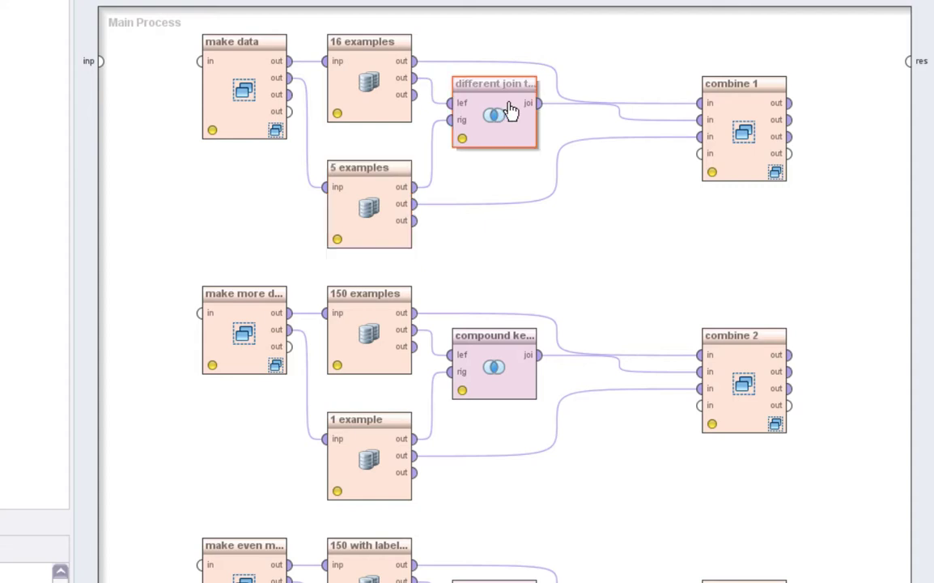
{"action": "left_click", "coordinate": [756, 109]}
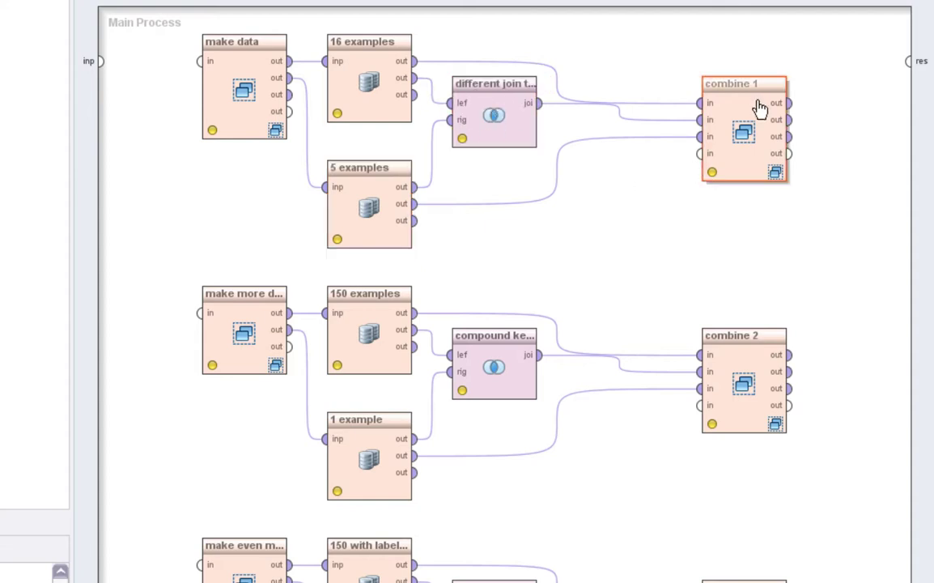
{"action": "right_click", "coordinate": [749, 153]}
{"action": "left_click", "coordinate": [781, 377]}
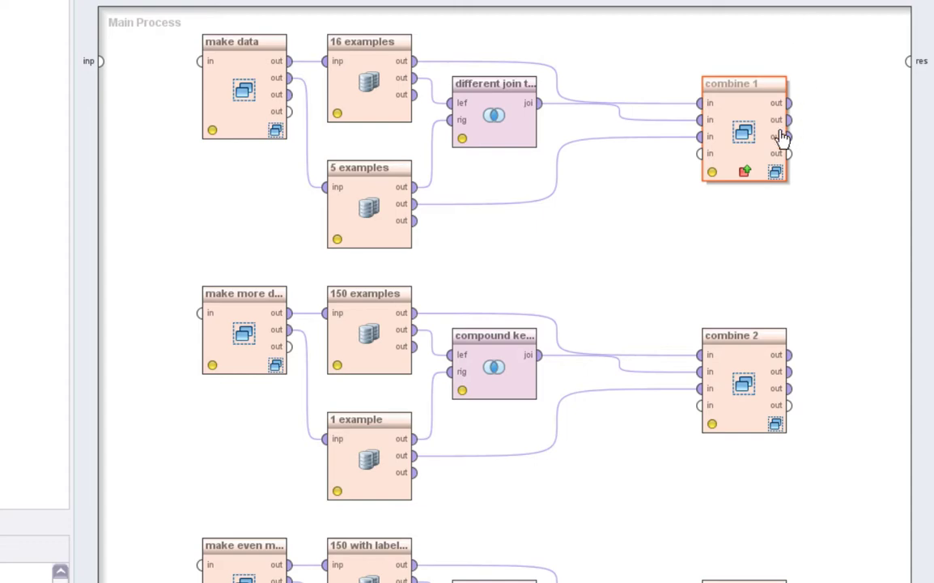
Step: Confirm the different join types operator uses an inner join, then run the process with F11
{"action": "left_click", "coordinate": [492, 116]}
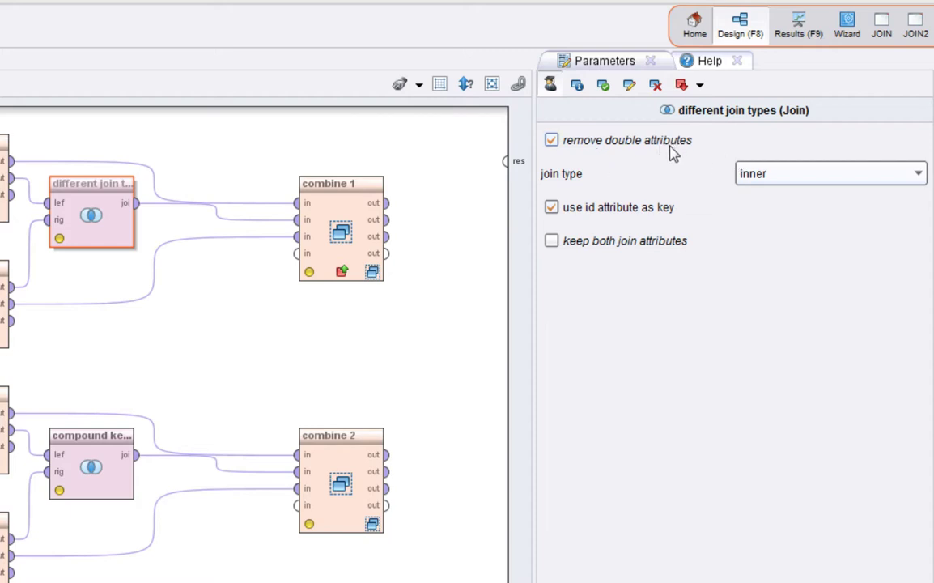
{"action": "left_click", "coordinate": [755, 179]}
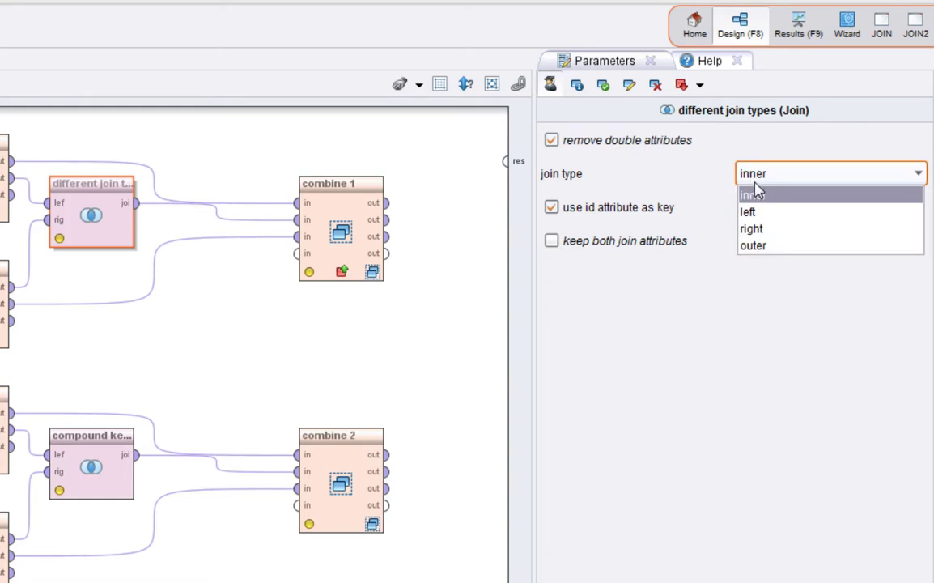
{"action": "left_click", "coordinate": [754, 196]}
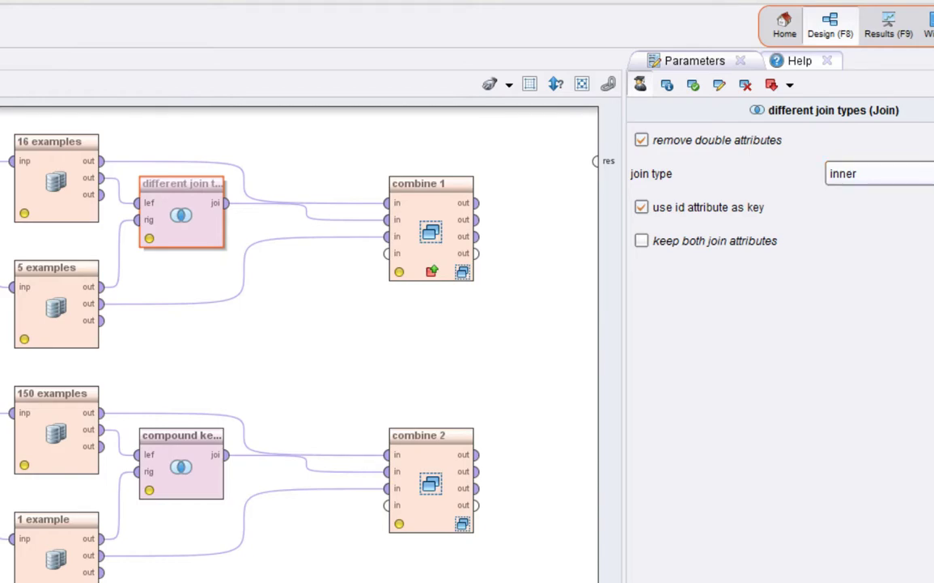
{"action": "key", "text": "F11"}
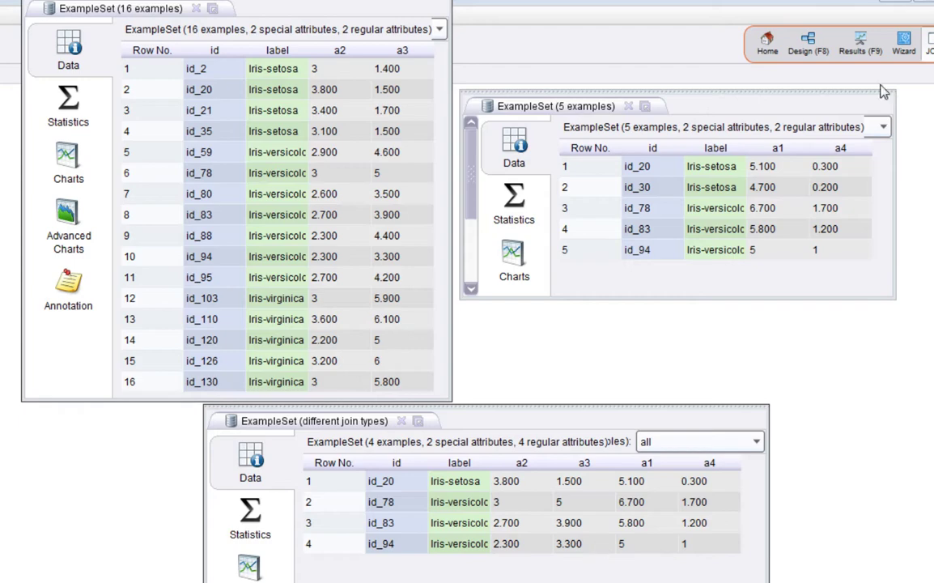
Step: Switch the join type to left and rerun, yielding 16 examples
{"action": "left_click", "coordinate": [810, 53]}
{"action": "left_click", "coordinate": [822, 177]}
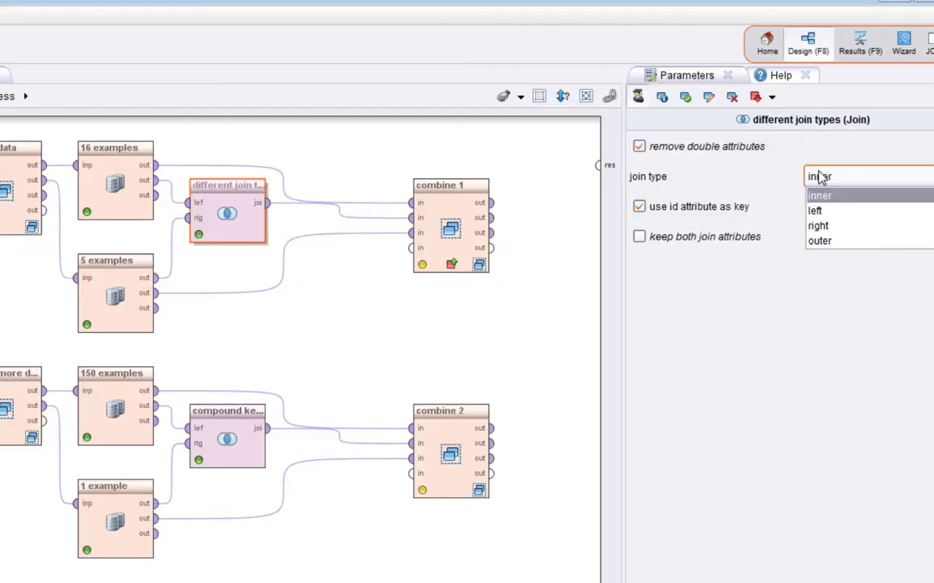
{"action": "left_click", "coordinate": [817, 212]}
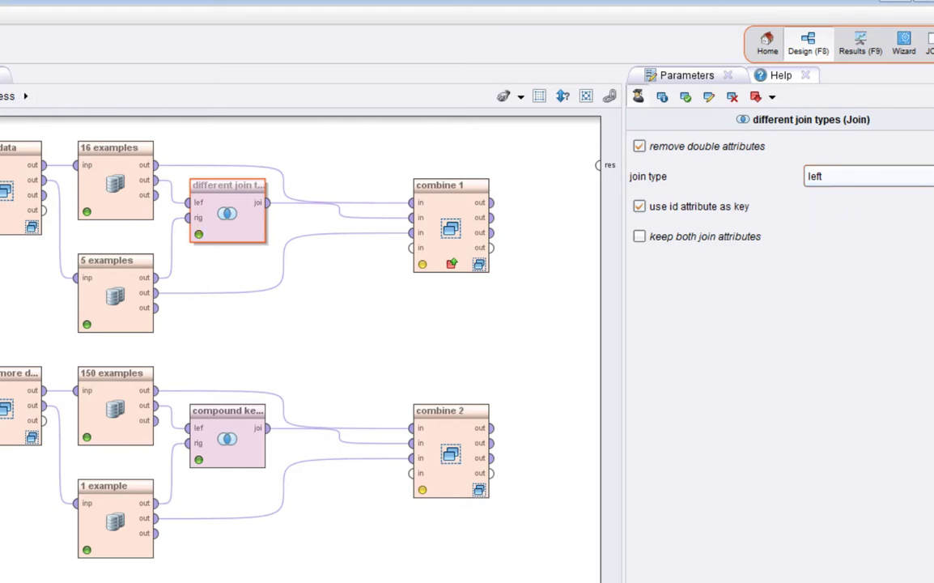
{"action": "key", "text": "F11"}
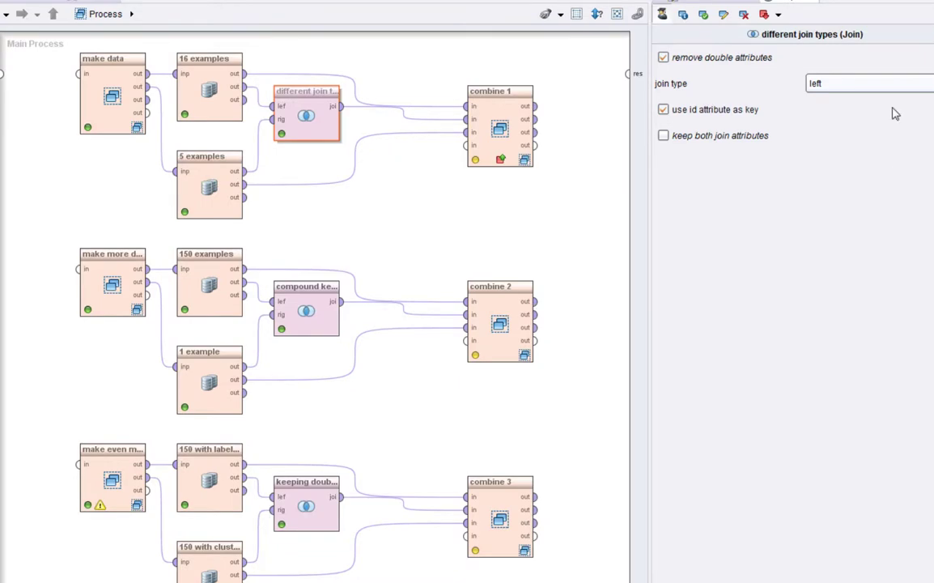
Step: Set the join type to right and rerun the process, yielding 5 examples
{"action": "left_click", "coordinate": [850, 83]}
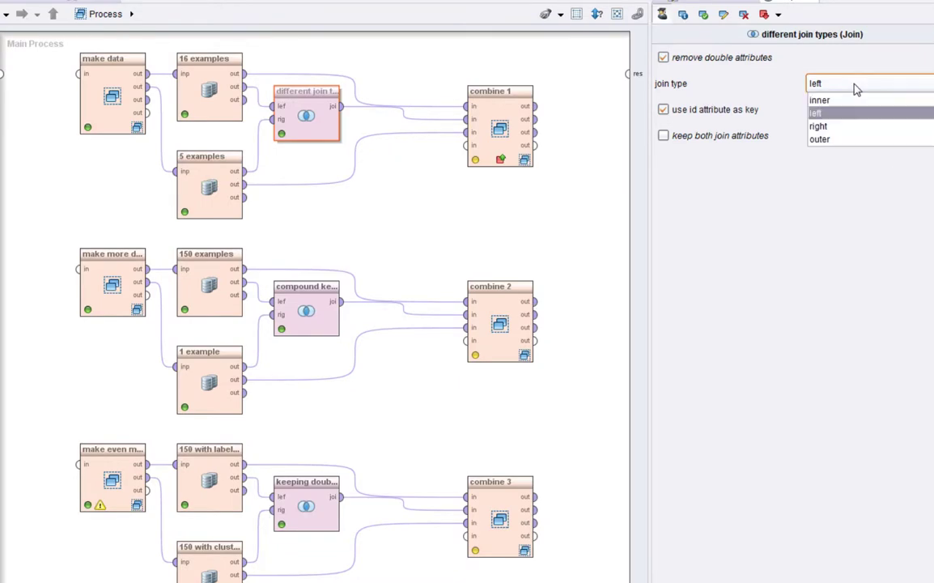
{"action": "left_click", "coordinate": [843, 127]}
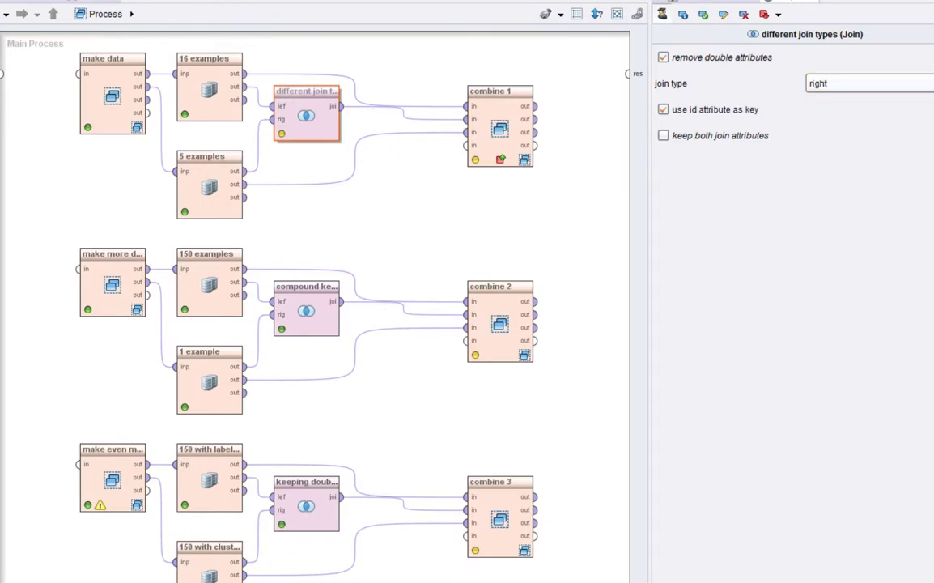
{"action": "key", "text": "F11"}
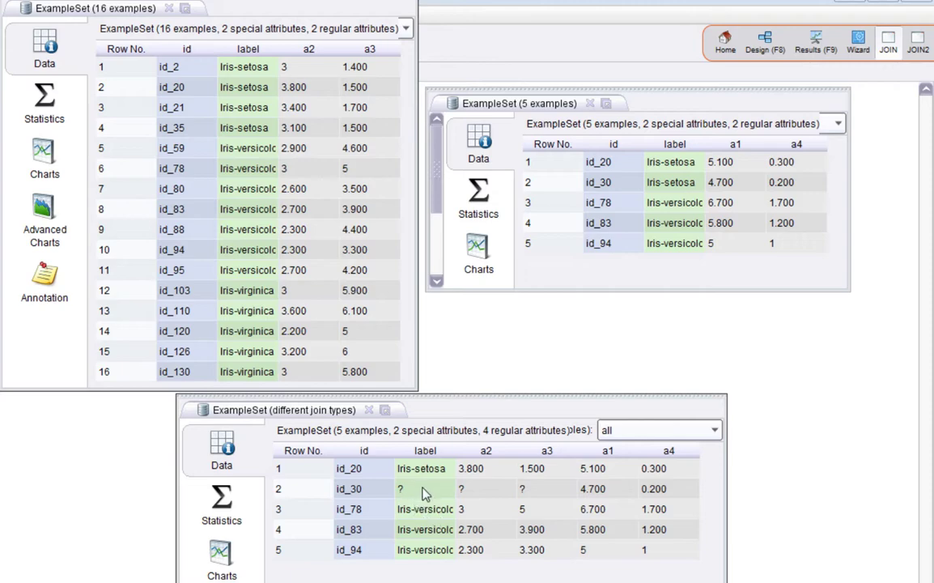
Step: Set the join type to outer and rerun, yielding a 17-example join output
{"action": "left_click", "coordinate": [764, 50]}
{"action": "left_click", "coordinate": [783, 172]}
{"action": "left_click", "coordinate": [784, 232]}
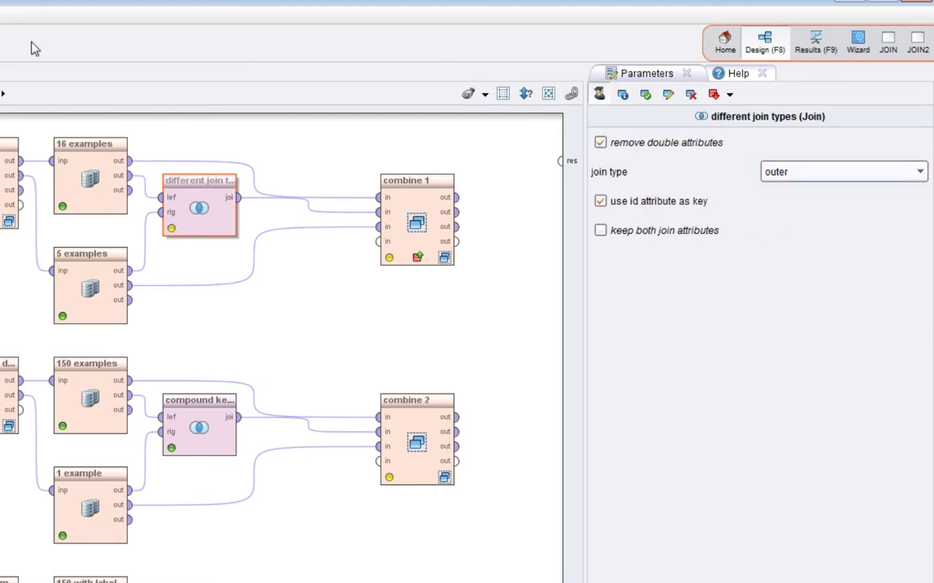
{"action": "key", "text": "F11"}
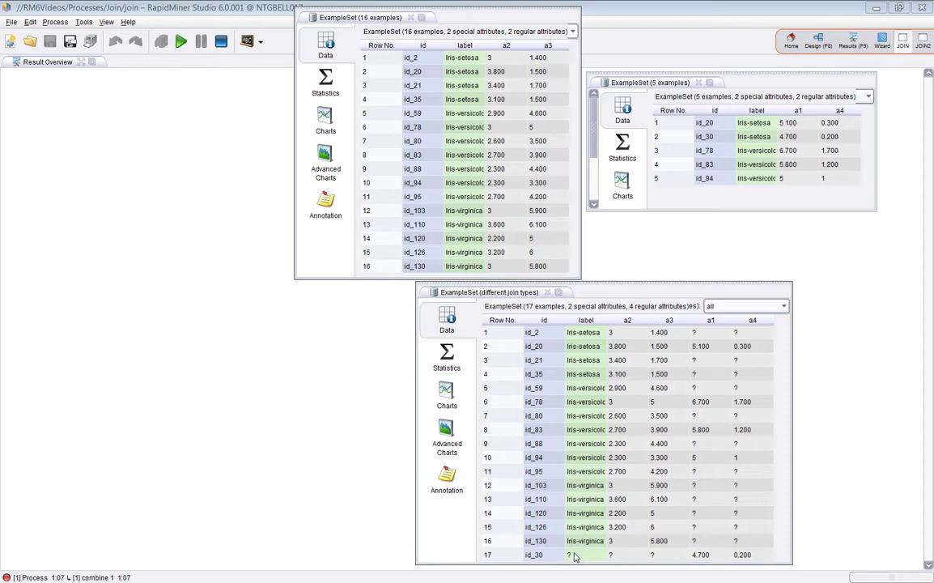
Step: Return to the design and remove the breakpoint before combine 1
{"action": "key", "text": "F8"}
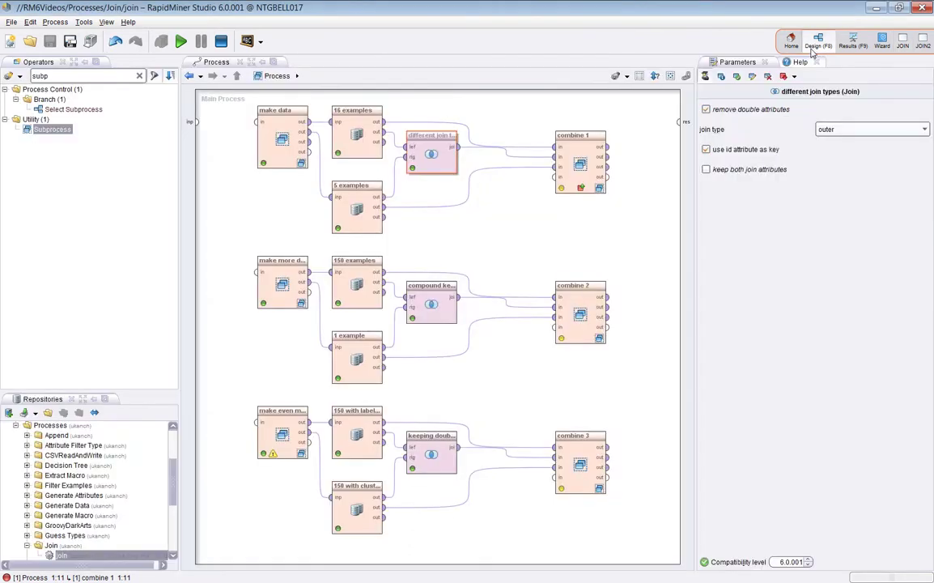
{"action": "left_click", "coordinate": [580, 179]}
{"action": "right_click", "coordinate": [575, 169]}
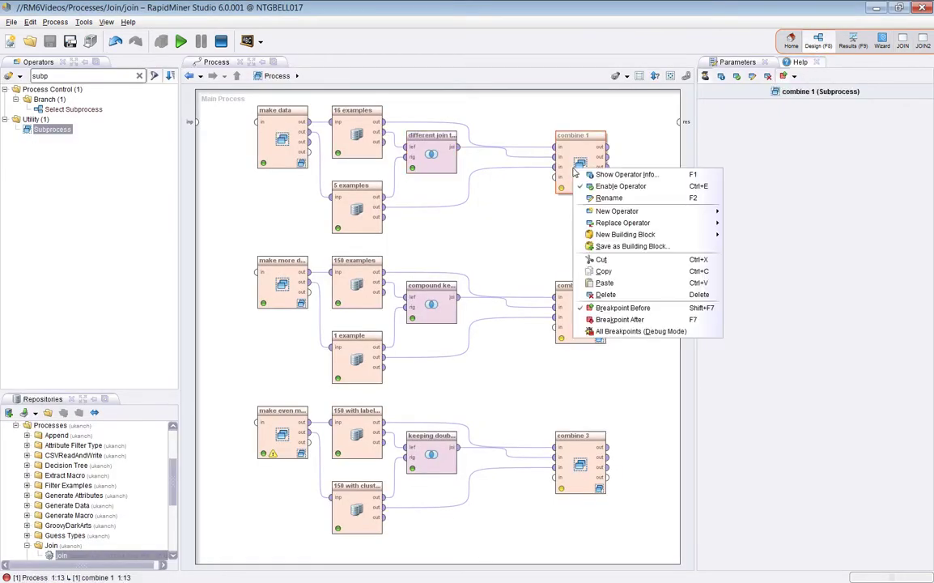
{"action": "left_click", "coordinate": [621, 308]}
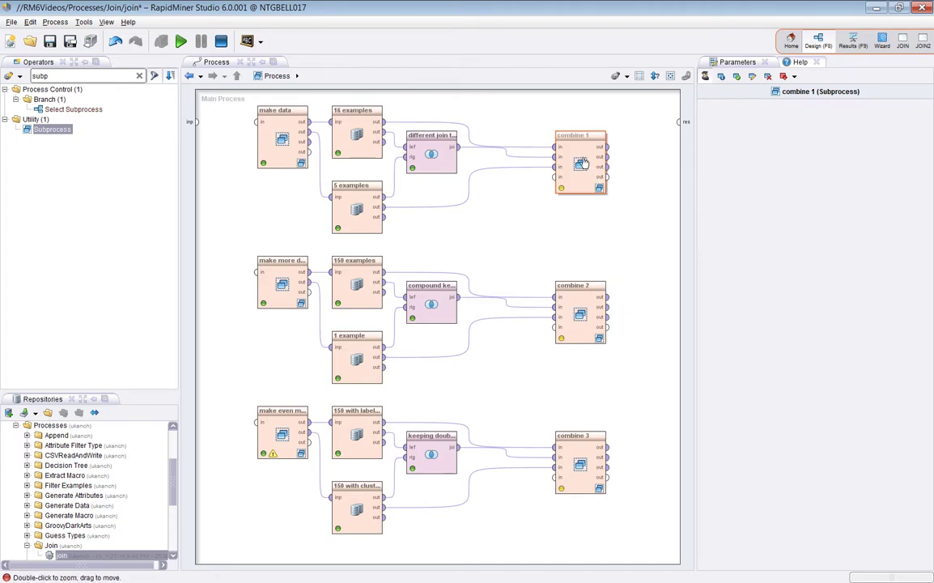
Step: Add a breakpoint on combine 2 and show the compound keys join settings
{"action": "left_click", "coordinate": [428, 147]}
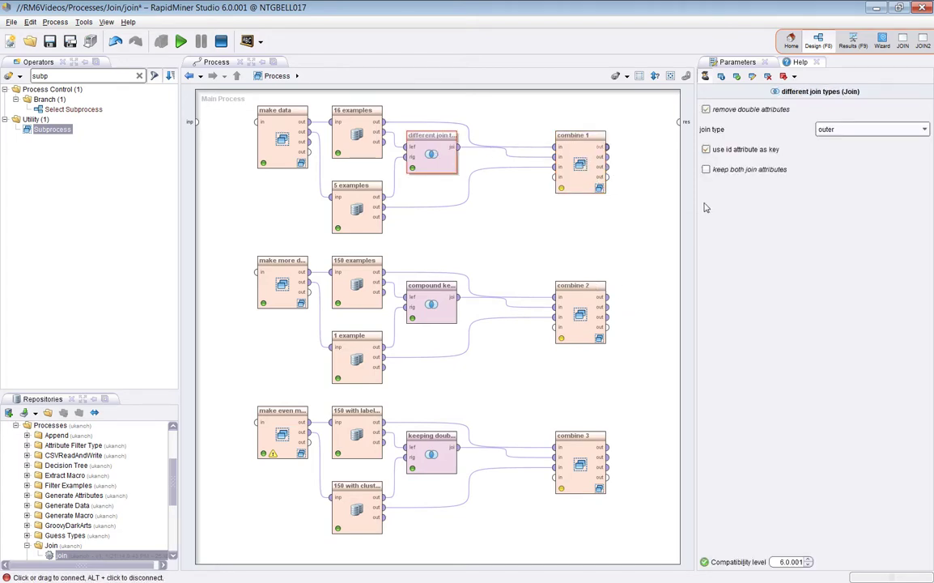
{"action": "left_click", "coordinate": [431, 306]}
{"action": "left_click", "coordinate": [581, 311]}
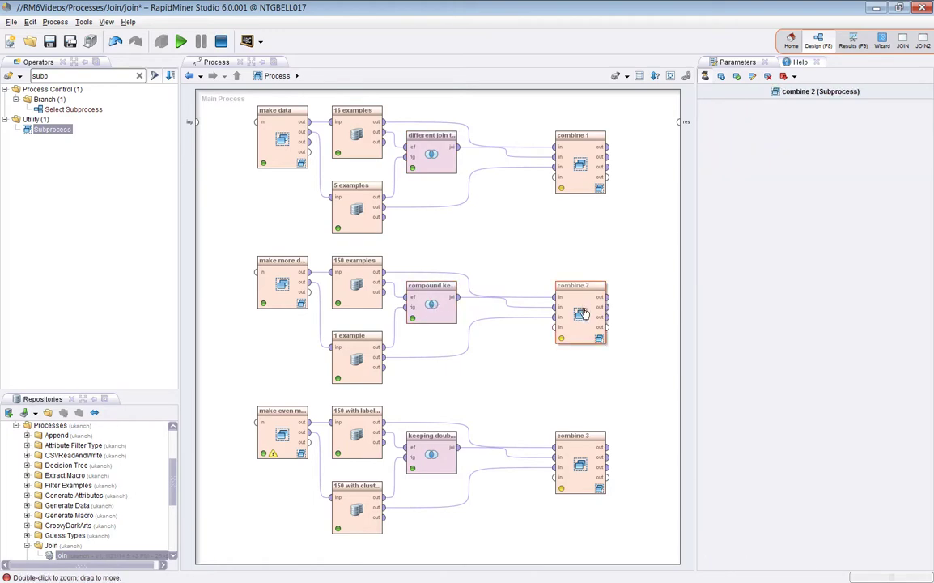
{"action": "right_click", "coordinate": [581, 311]}
{"action": "left_click", "coordinate": [584, 412]}
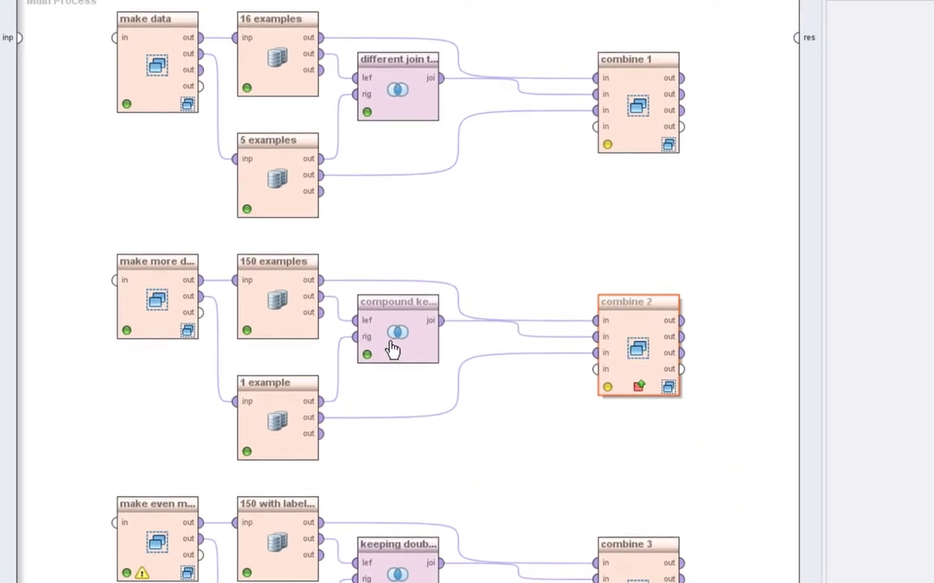
{"action": "left_click", "coordinate": [392, 348]}
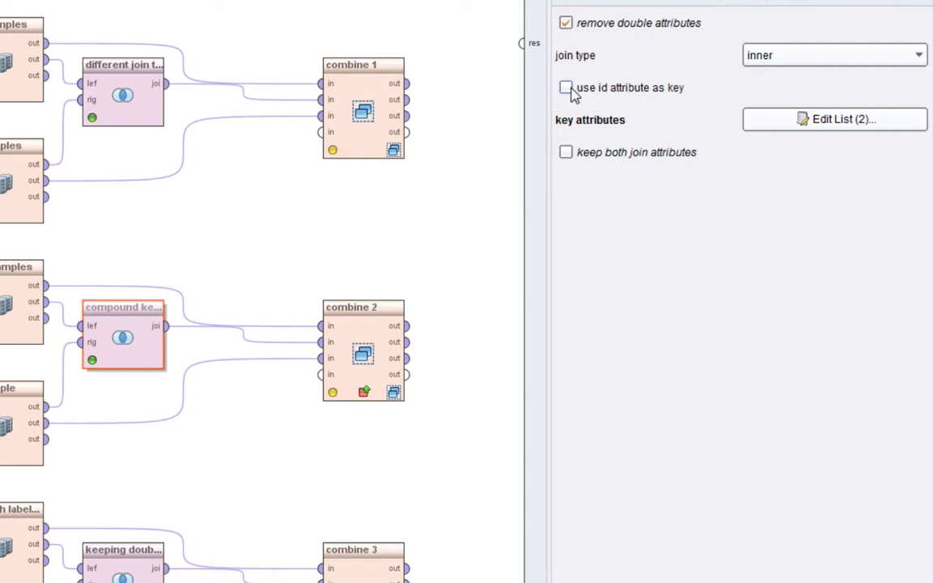
Step: Verify the key pairs cluster–cluster and label–label in the key attributes list, then close it
{"action": "left_click", "coordinate": [817, 126]}
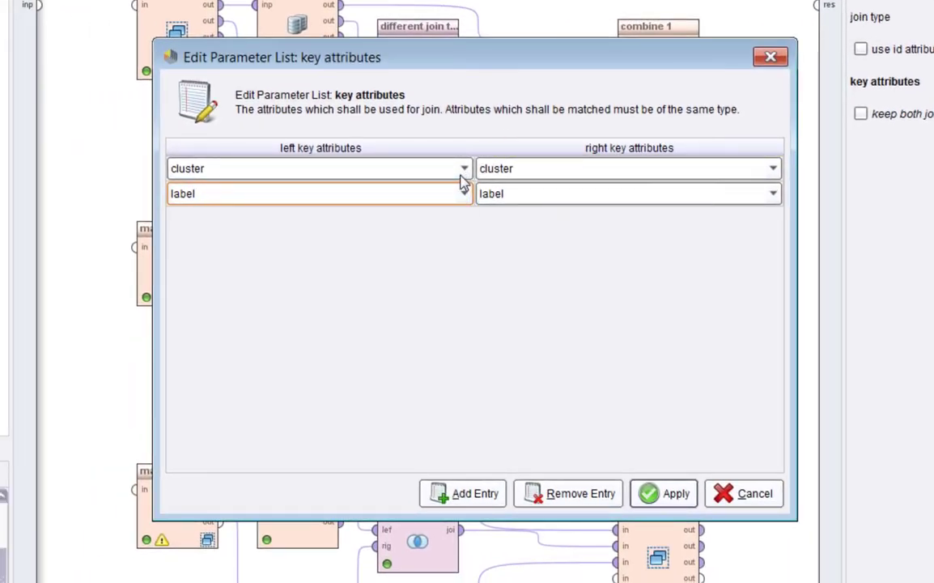
{"action": "left_click", "coordinate": [464, 171]}
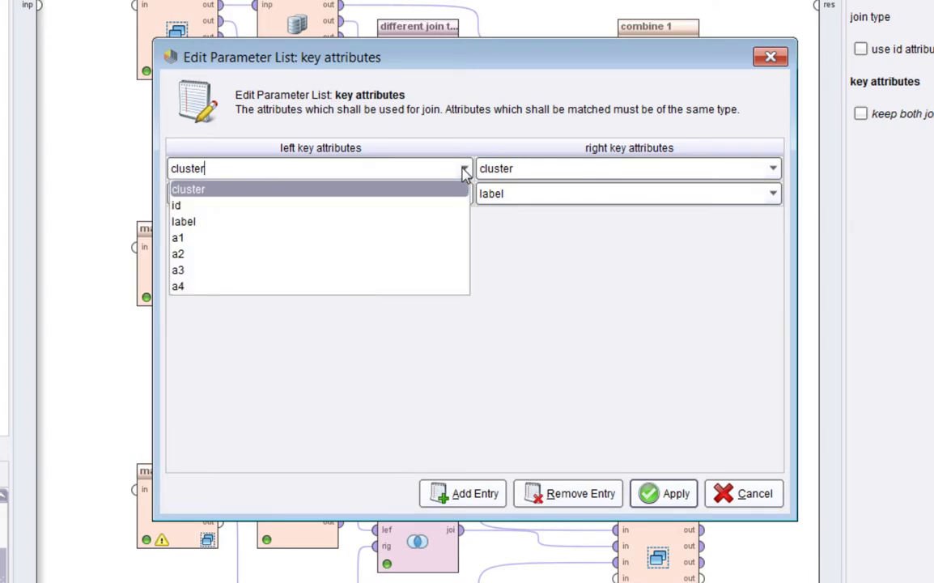
{"action": "left_click", "coordinate": [464, 170]}
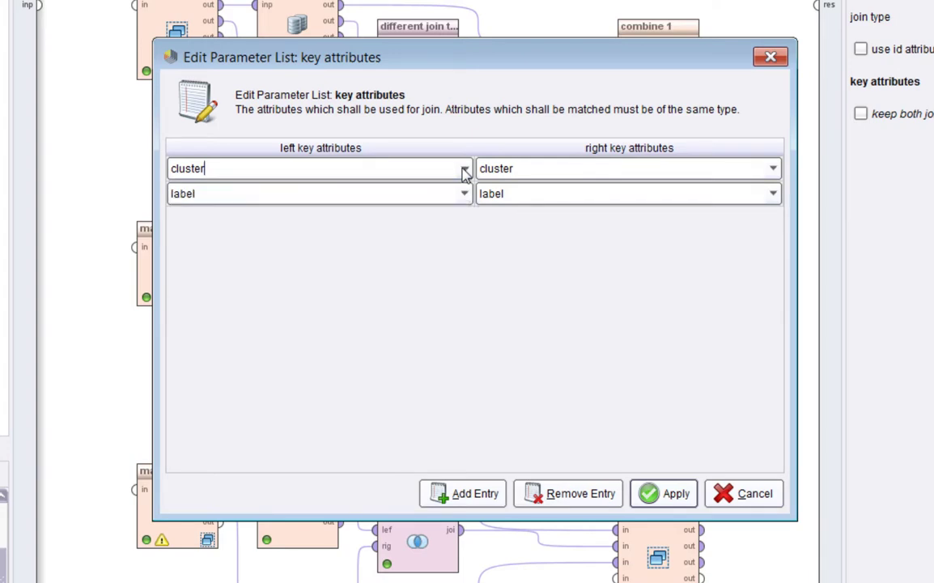
{"action": "left_click", "coordinate": [464, 193]}
{"action": "left_click", "coordinate": [467, 196]}
{"action": "left_click", "coordinate": [771, 170]}
{"action": "left_click", "coordinate": [773, 172]}
{"action": "left_click", "coordinate": [772, 194]}
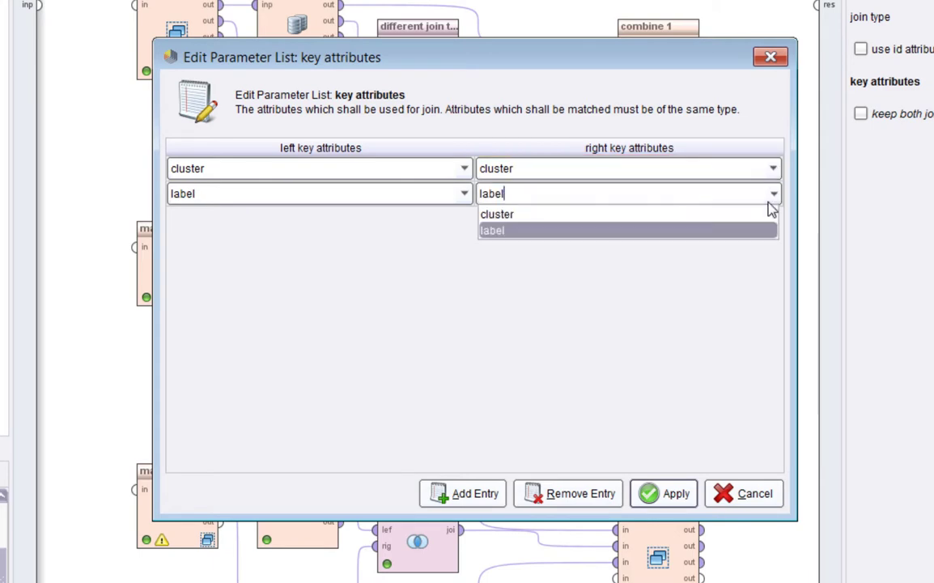
{"action": "left_click", "coordinate": [769, 200]}
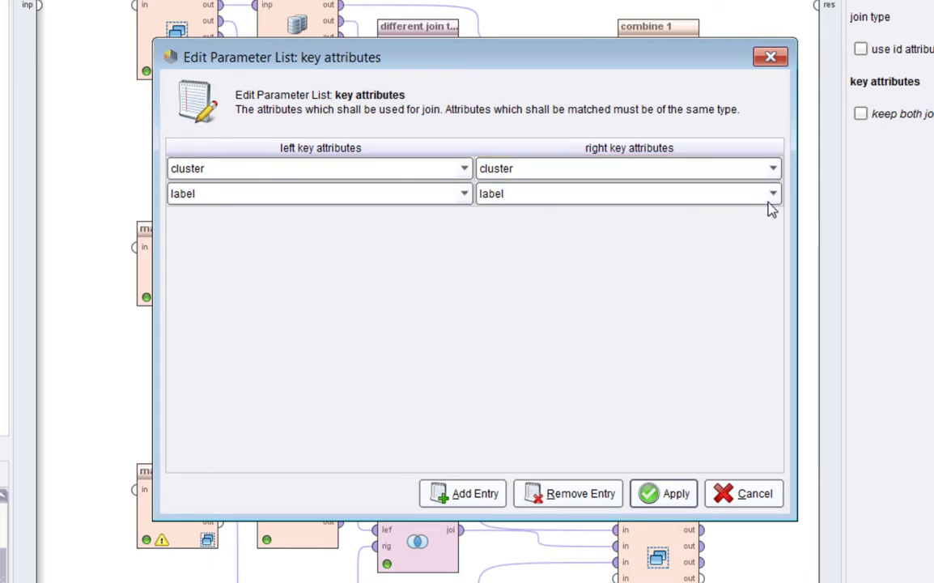
{"action": "left_click", "coordinate": [686, 499]}
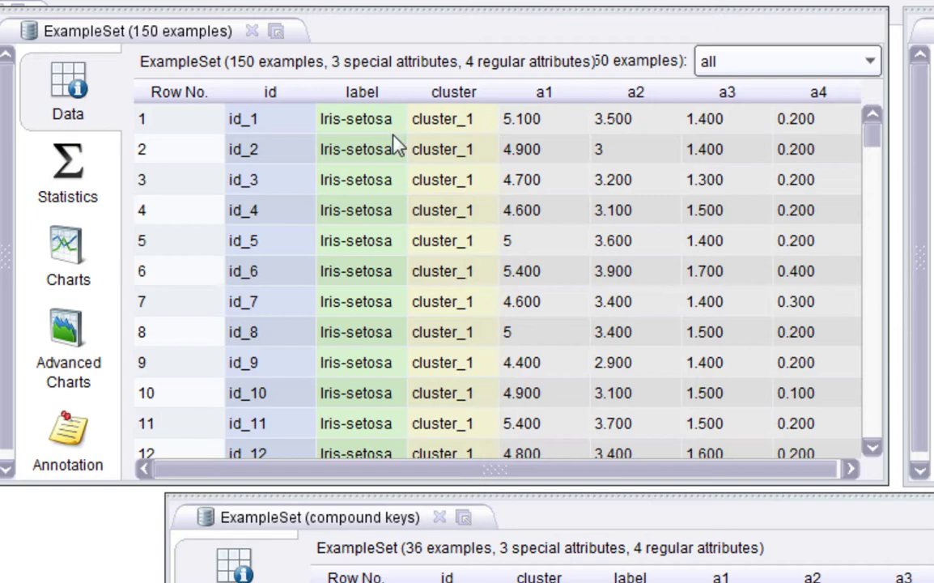
Step: Scroll through the compound-keys join output of 36 cluster_0, Iris-virginica examples
{"action": "mouse_move", "coordinate": [878, 142]}
{"action": "left_mouse_down"}
{"action": "mouse_move", "coordinate": [883, 252]}
{"action": "mouse_move", "coordinate": [900, 225]}
{"action": "mouse_move", "coordinate": [888, 141]}
{"action": "left_mouse_up"}
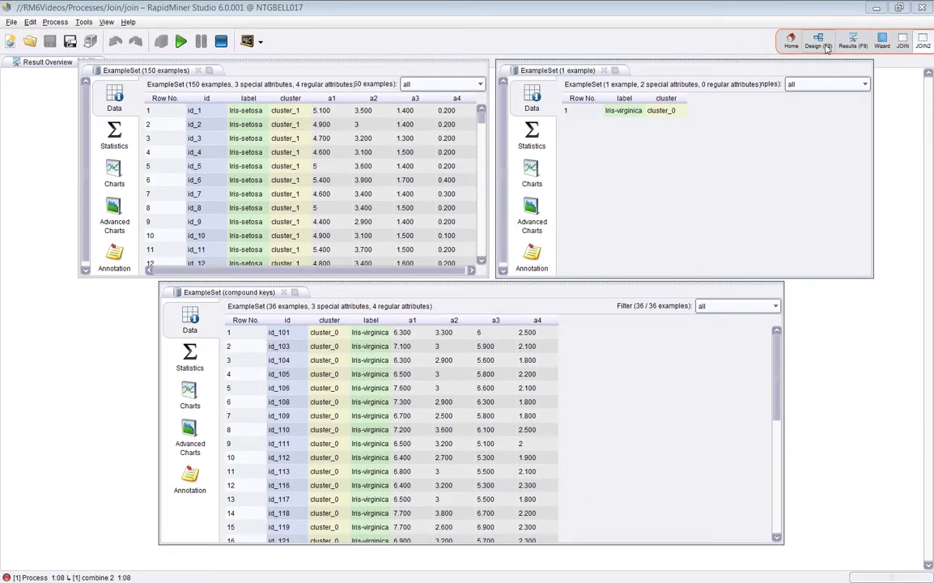
Step: Move the breakpoint from combine 2 to after combine 3
{"action": "left_click", "coordinate": [825, 47]}
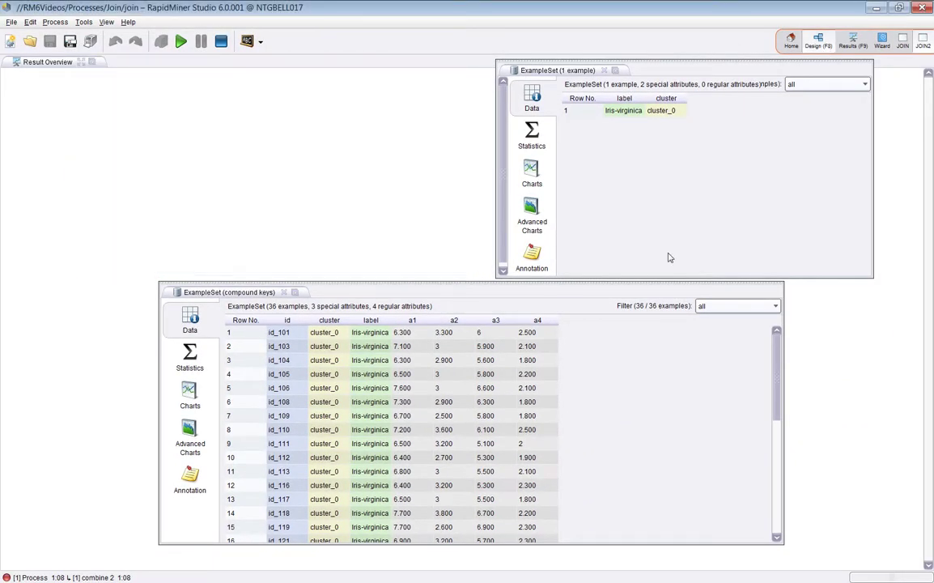
{"action": "left_click", "coordinate": [441, 439]}
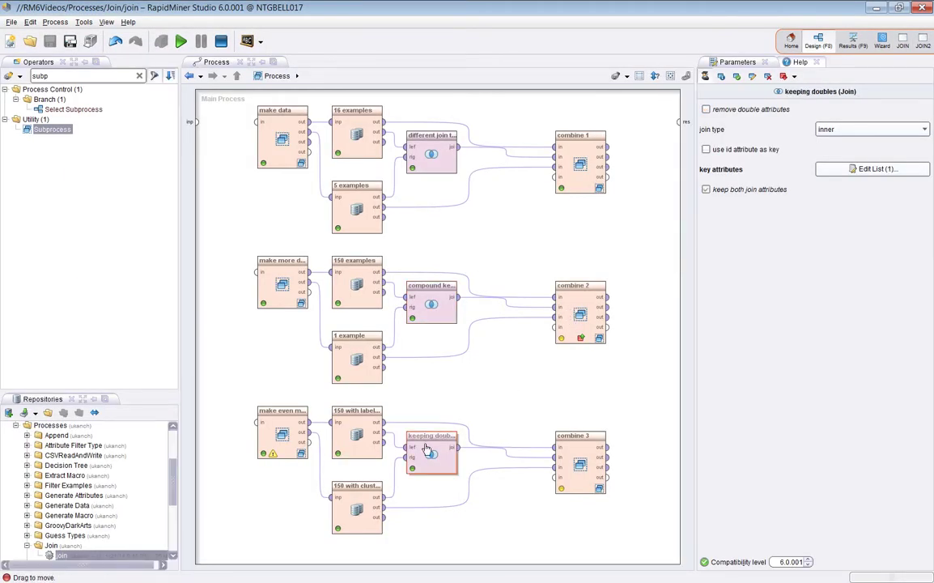
{"action": "left_click", "coordinate": [585, 301]}
{"action": "right_click", "coordinate": [586, 301]}
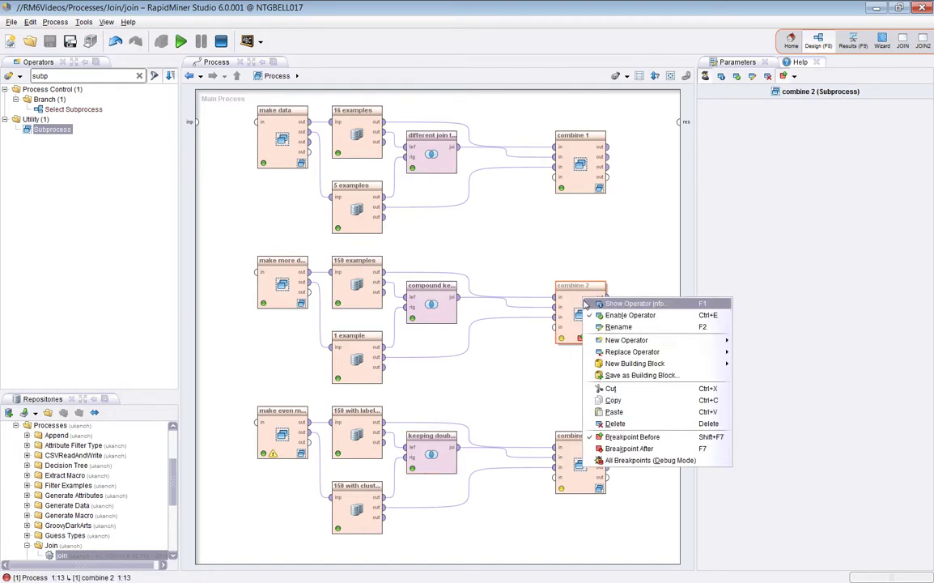
{"action": "left_click", "coordinate": [631, 438]}
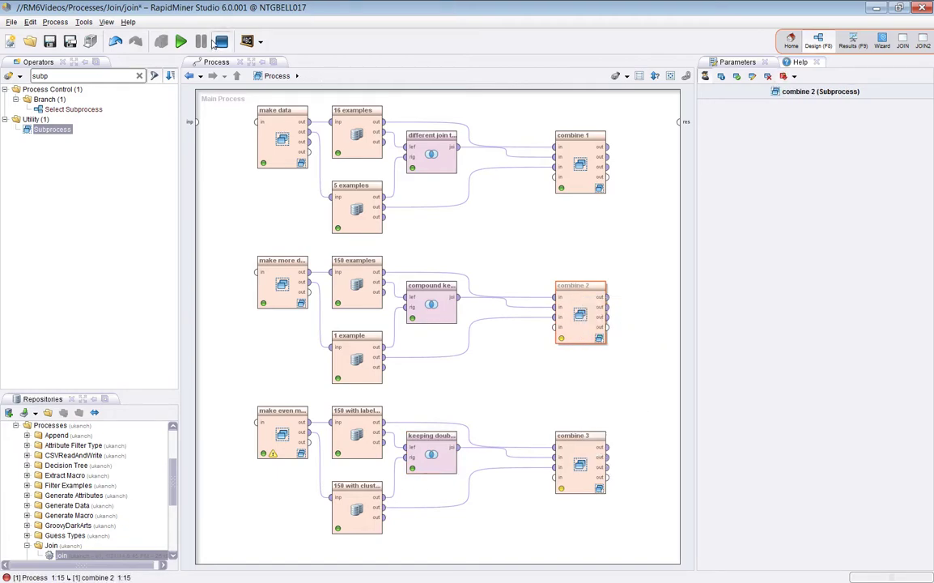
{"action": "left_click", "coordinate": [568, 453]}
{"action": "right_click", "coordinate": [568, 454]}
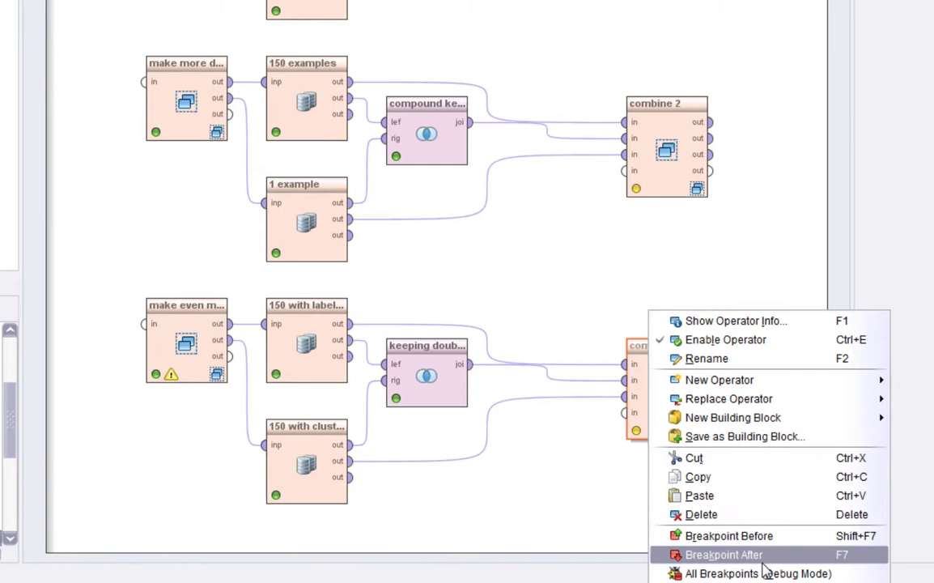
{"action": "left_click", "coordinate": [763, 538]}
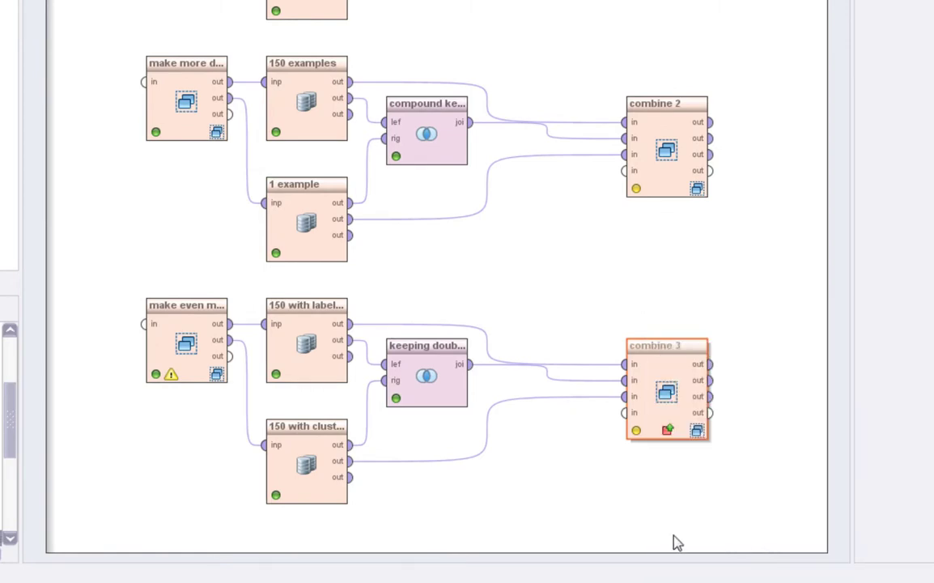
Step: Review the keeping doubles join and its 150 with clusters and prototypes input
{"action": "left_click", "coordinate": [410, 366]}
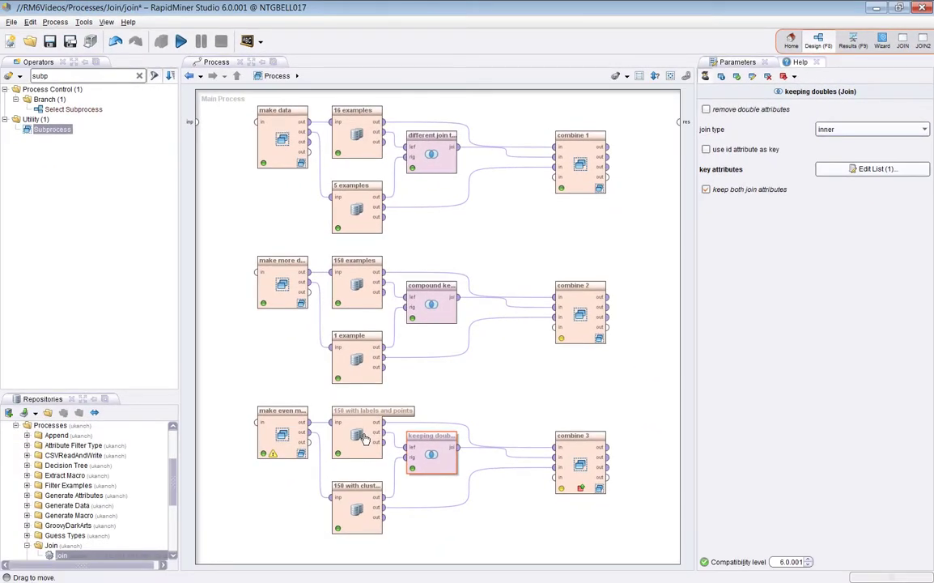
{"action": "left_click", "coordinate": [353, 510]}
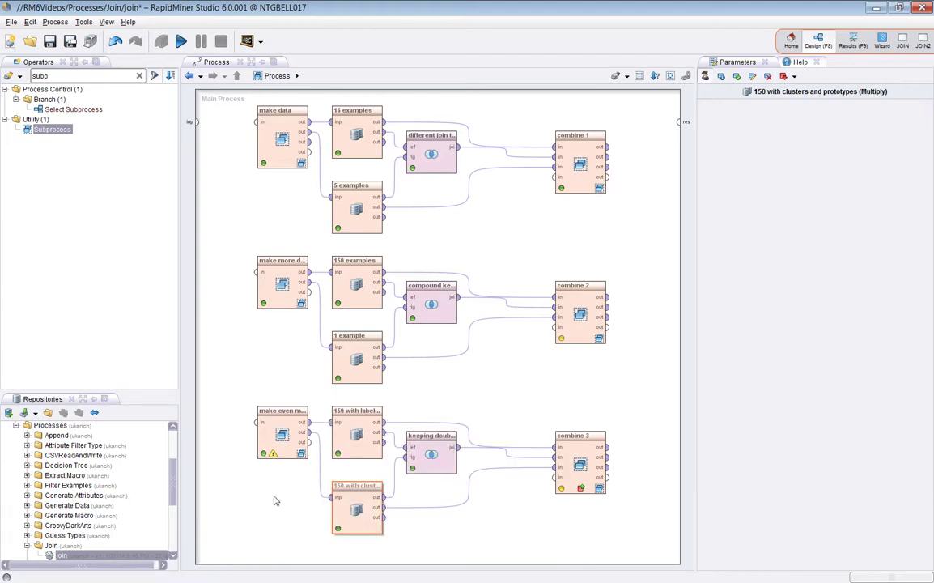
{"action": "left_click", "coordinate": [584, 453]}
{"action": "left_click", "coordinate": [431, 450]}
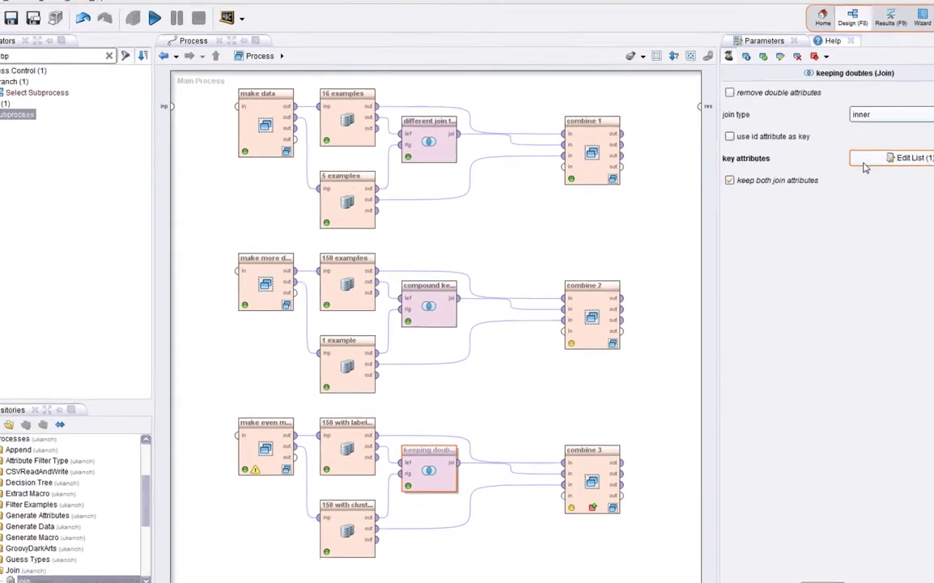
{"action": "left_click", "coordinate": [872, 169]}
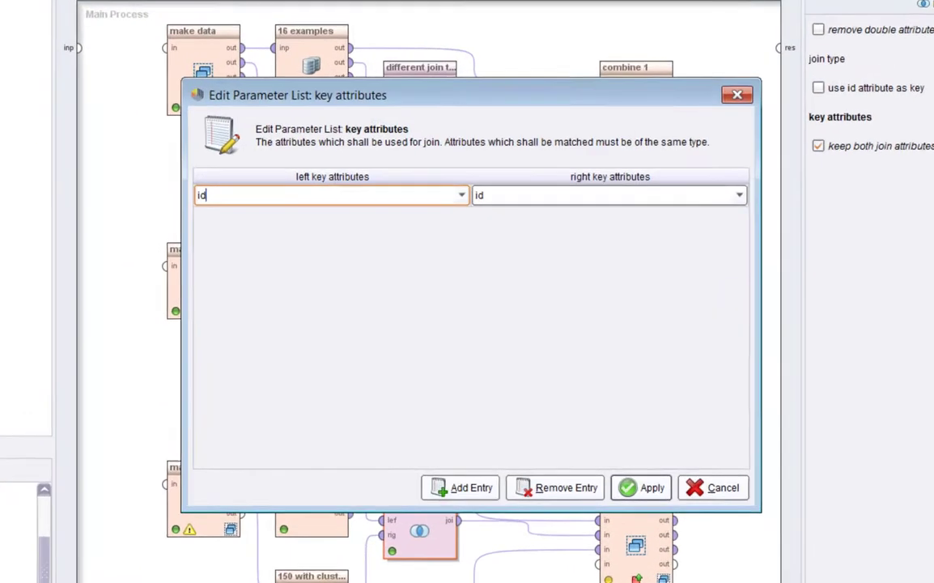
{"action": "left_click", "coordinate": [335, 219]}
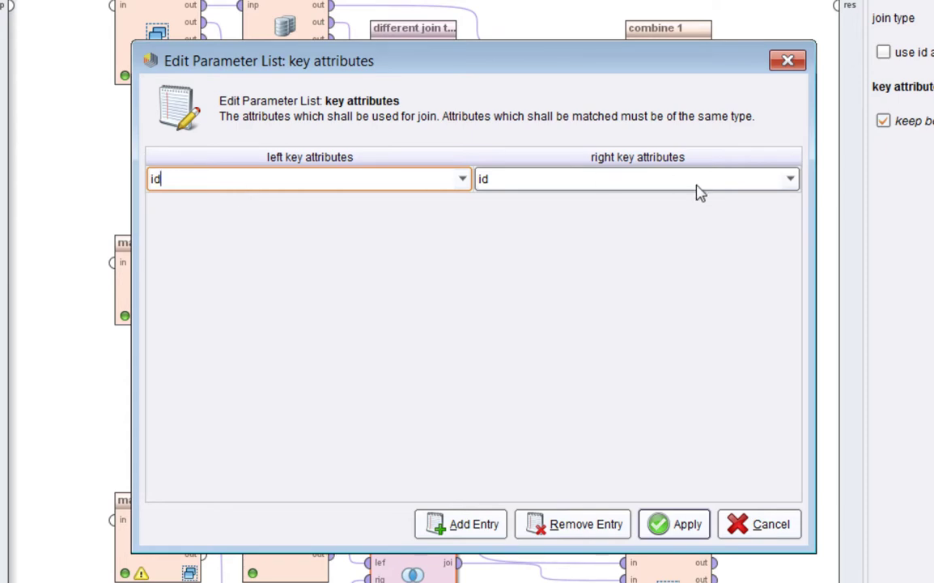
{"action": "left_click", "coordinate": [758, 534]}
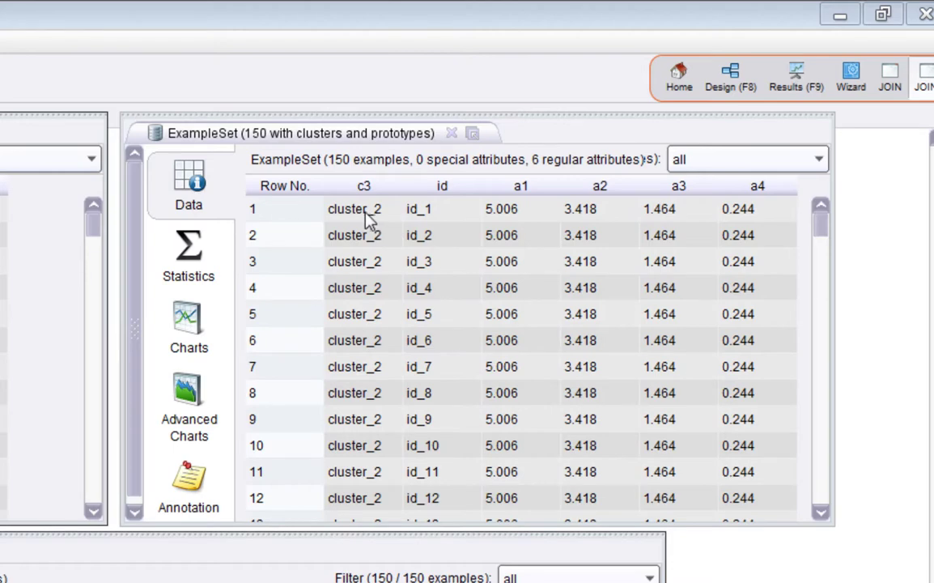
Step: Compare the a1–a4 prototype values of rows 1, 3 and 66 in the results
{"action": "left_click", "coordinate": [503, 212]}
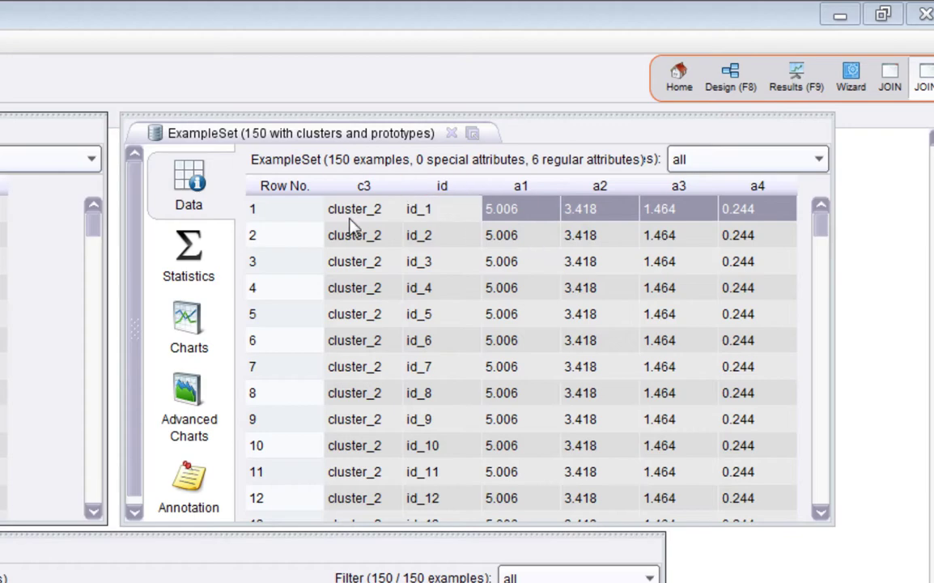
{"action": "left_click", "coordinate": [499, 265]}
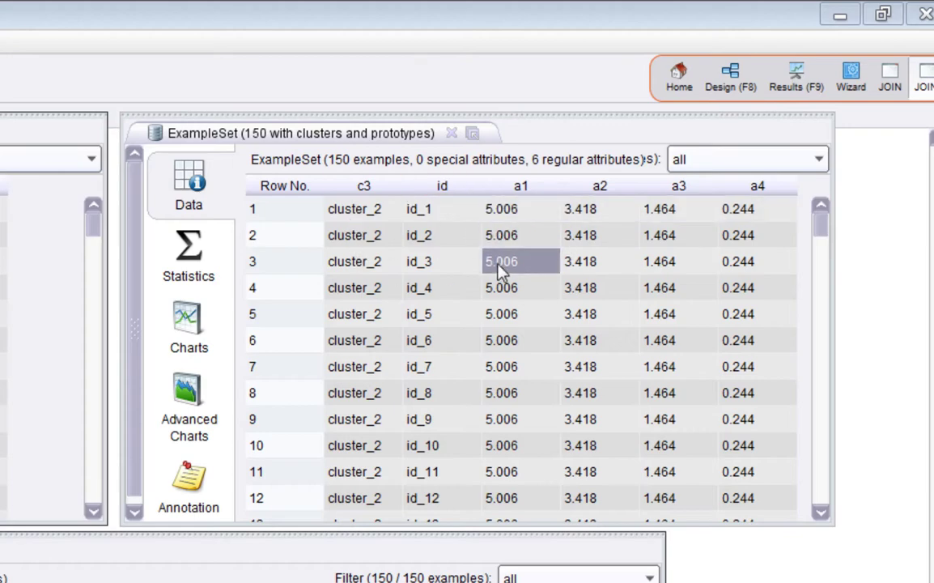
{"action": "left_click_drag", "start_coordinate": [819, 235], "coordinate": [829, 344]}
{"action": "left_click_drag", "start_coordinate": [498, 452], "coordinate": [751, 462]}
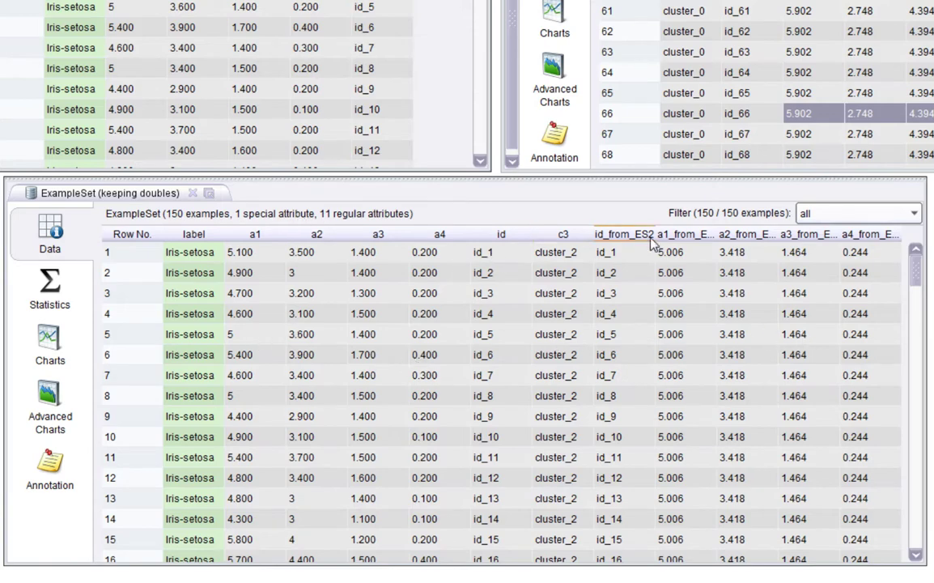
Step: Inspect the keeping-doubles result's id and id_from_ES2 columns, widening the a1_from_ES2 column
{"action": "left_click", "coordinate": [483, 252]}
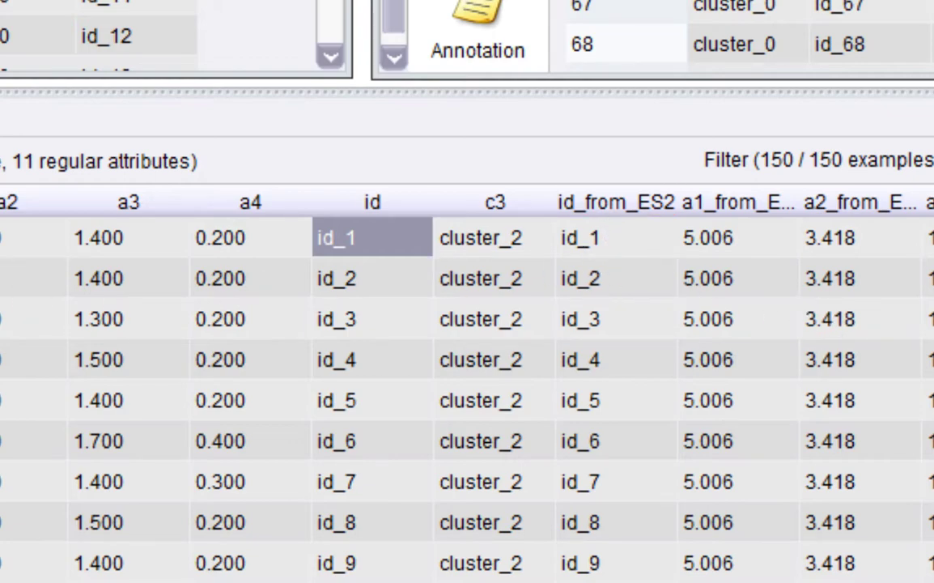
{"action": "scroll", "coordinate": [740, 36], "scroll_direction": "up", "scroll_amount": 20}
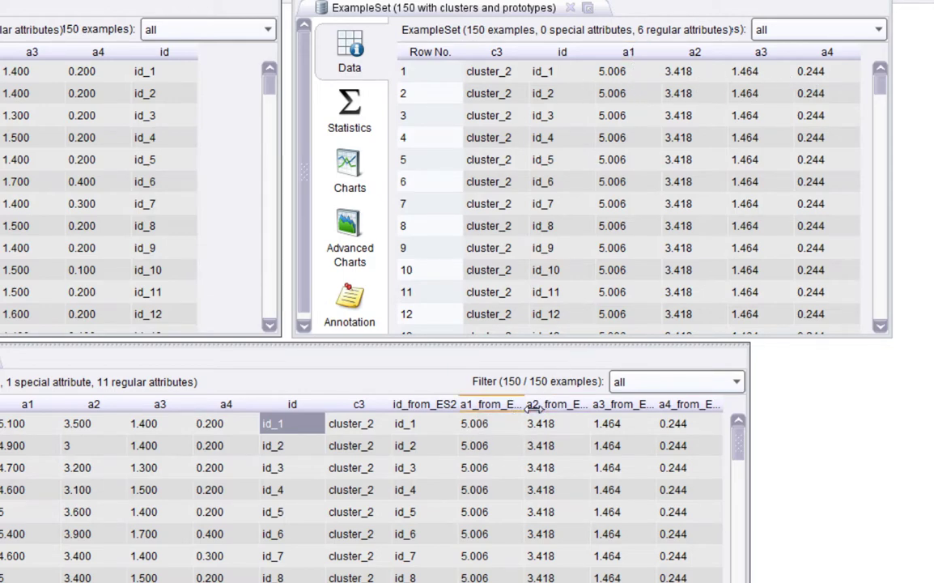
{"action": "left_click_drag", "start_coordinate": [525, 408], "coordinate": [541, 409]}
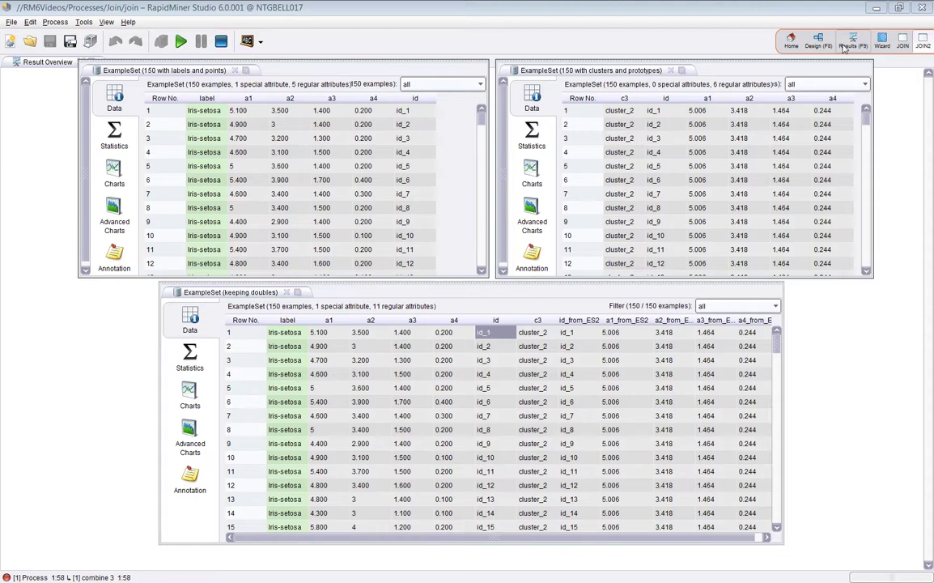
{"action": "left_click", "coordinate": [817, 40]}
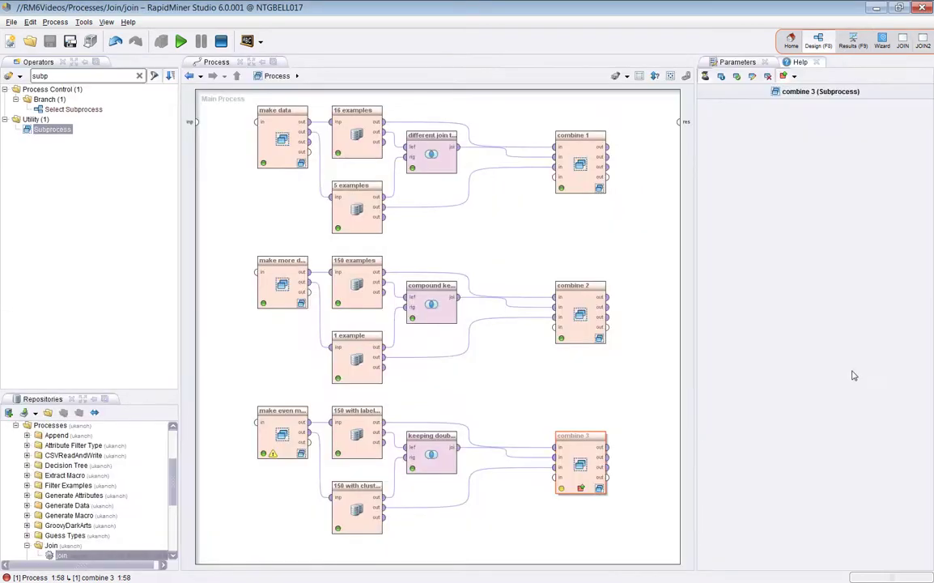
{"action": "left_click", "coordinate": [429, 443]}
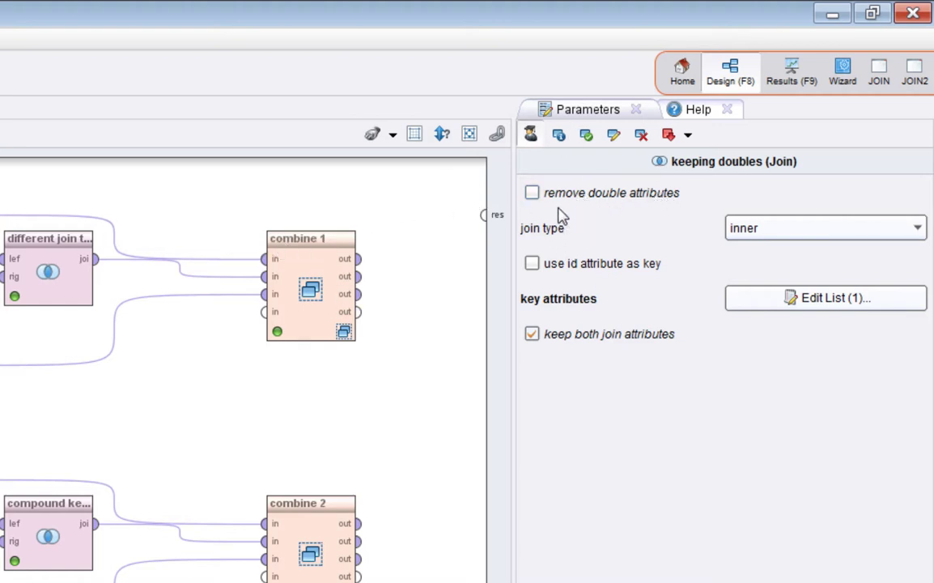
{"action": "mouse_move", "coordinate": [555, 210]}
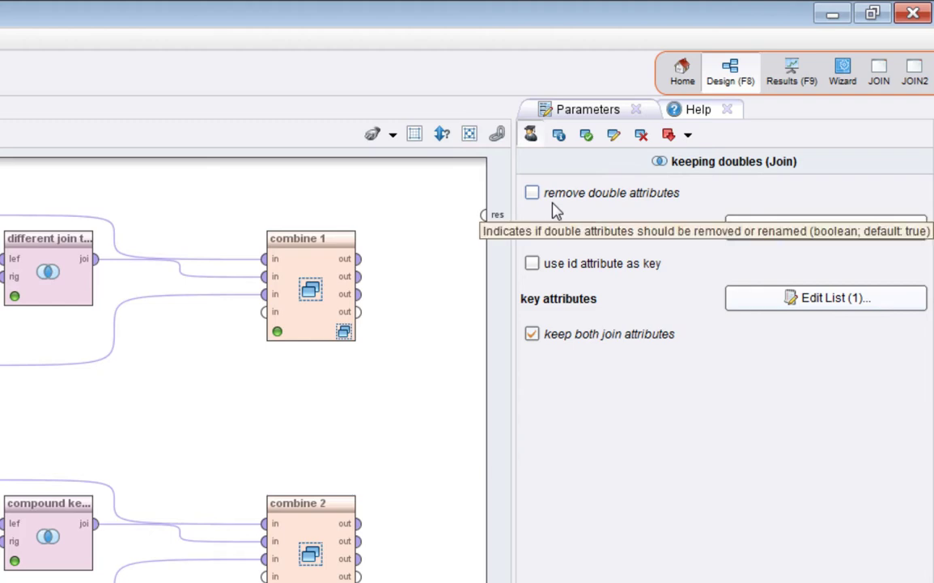